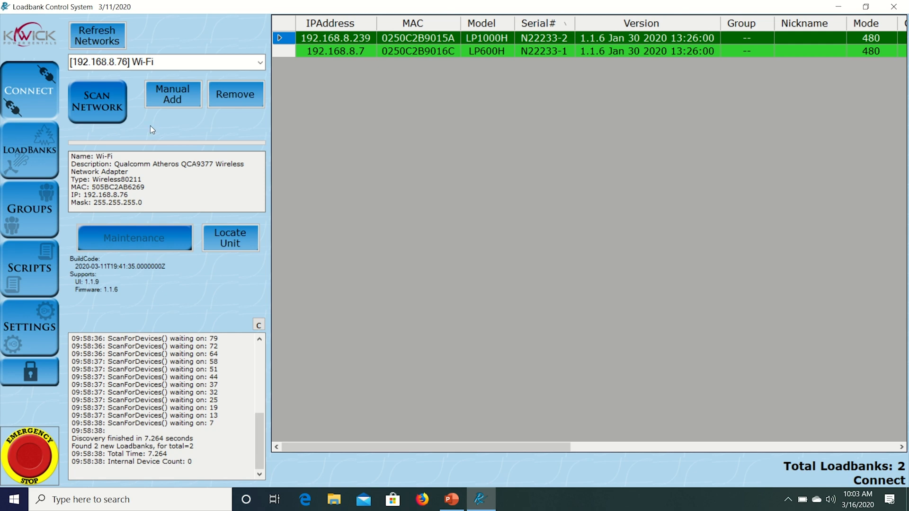
Step: Create a load bank group named CB-1A that operates in the 480V @ 60Hz mode
click(38, 206)
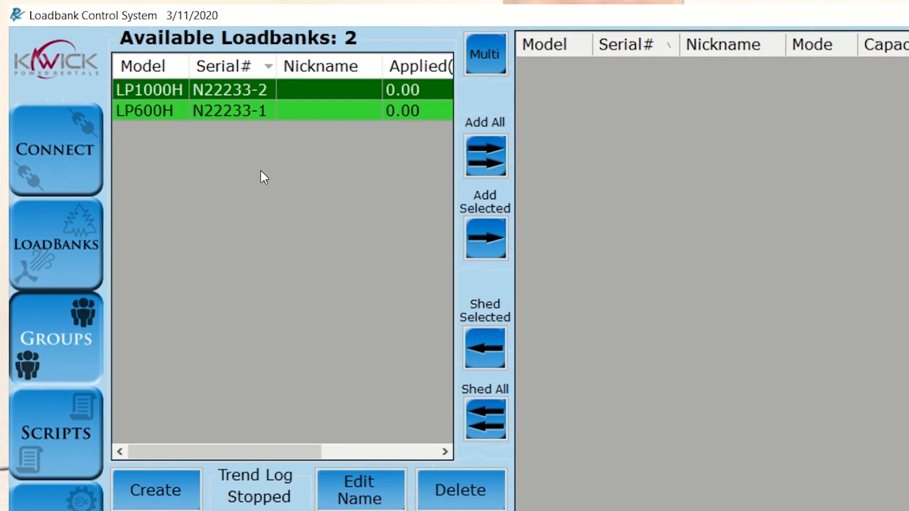
key(ctrl)
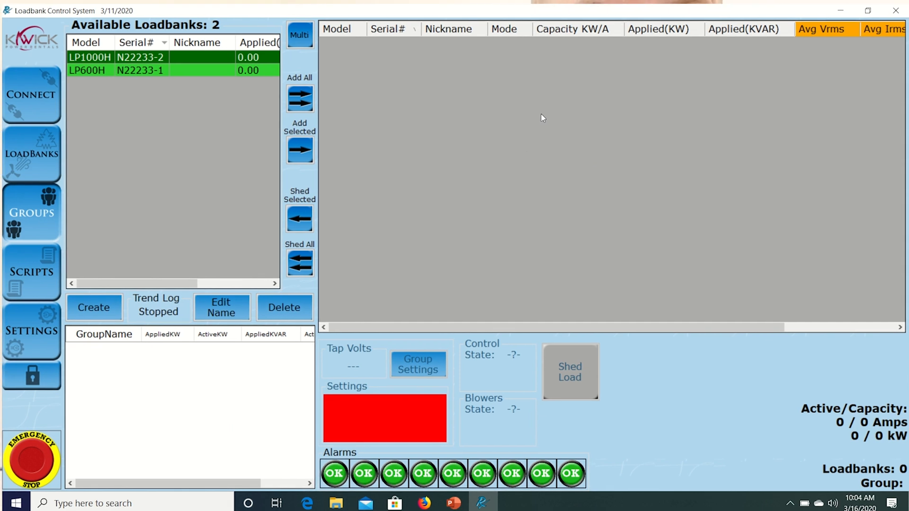
key(ctrl)
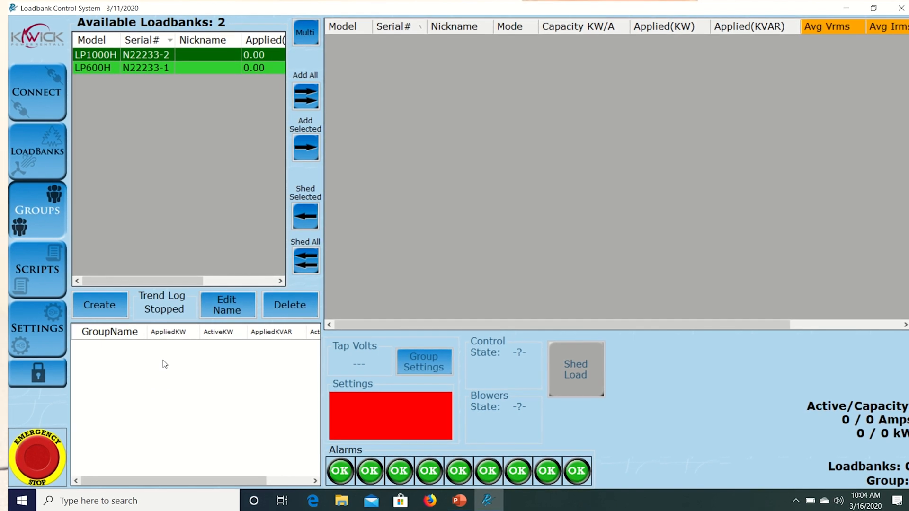
click(104, 309)
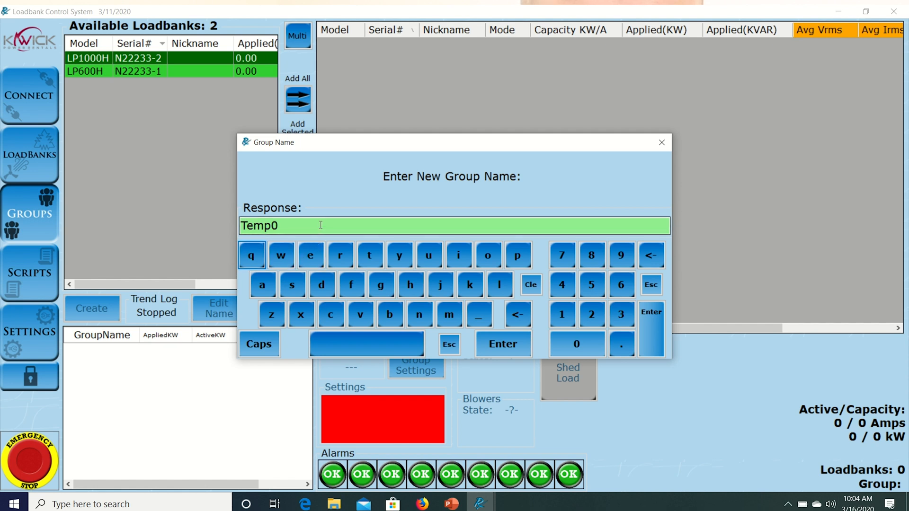
key(BackSpace)
key(BackSpace)
key(BackSpace)
key(BackSpace)
key(BackSpace)
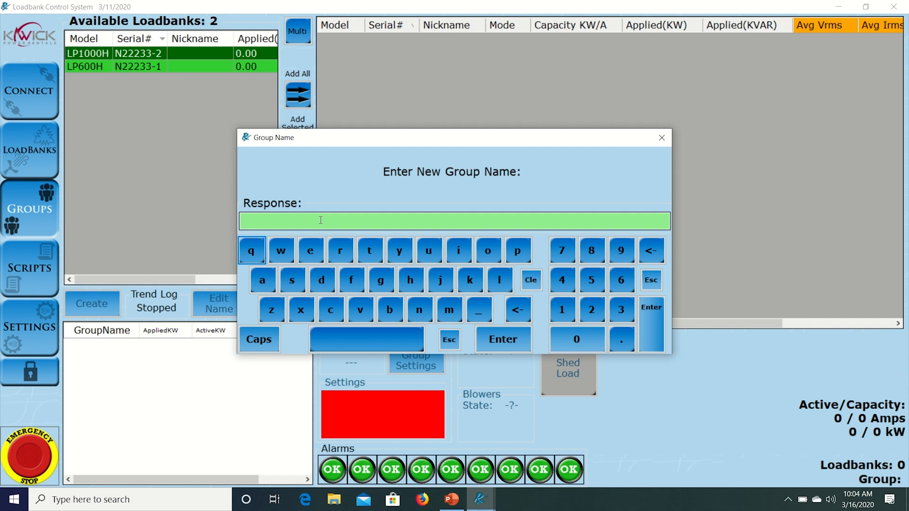
text(CB-1A)
click(523, 345)
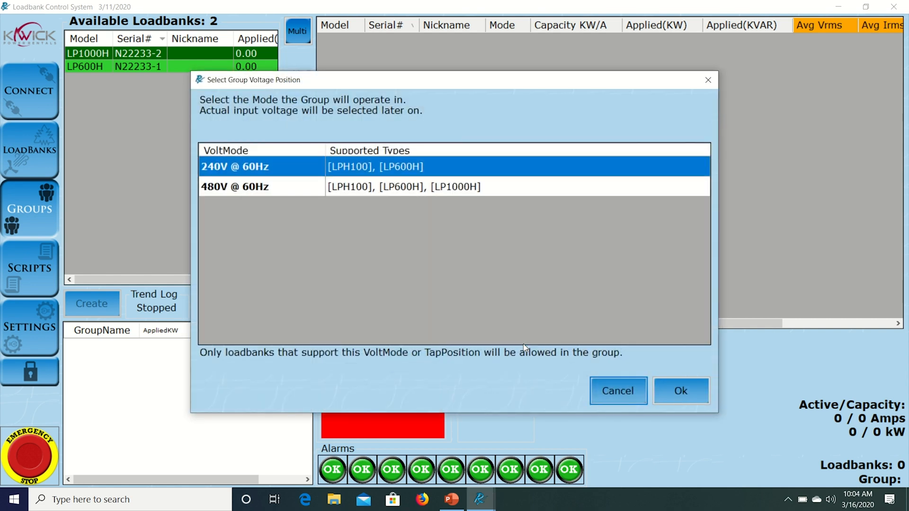
click(258, 190)
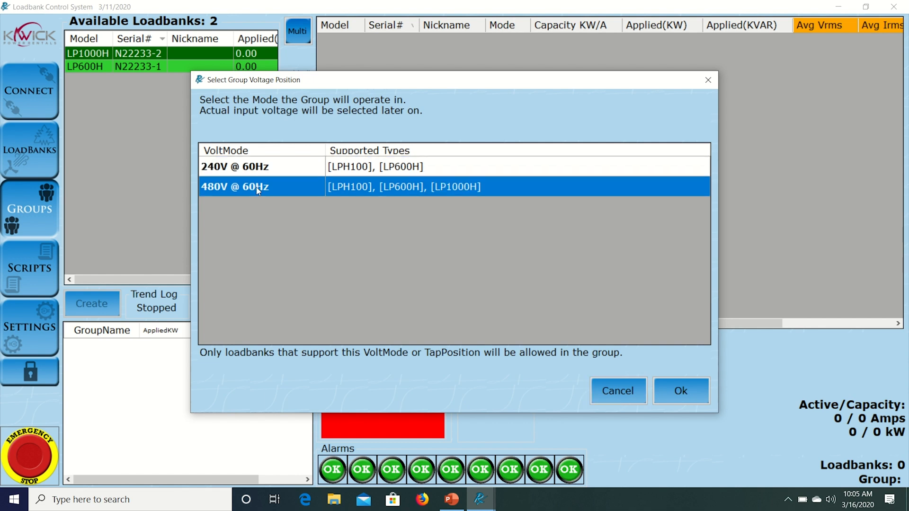
click(696, 392)
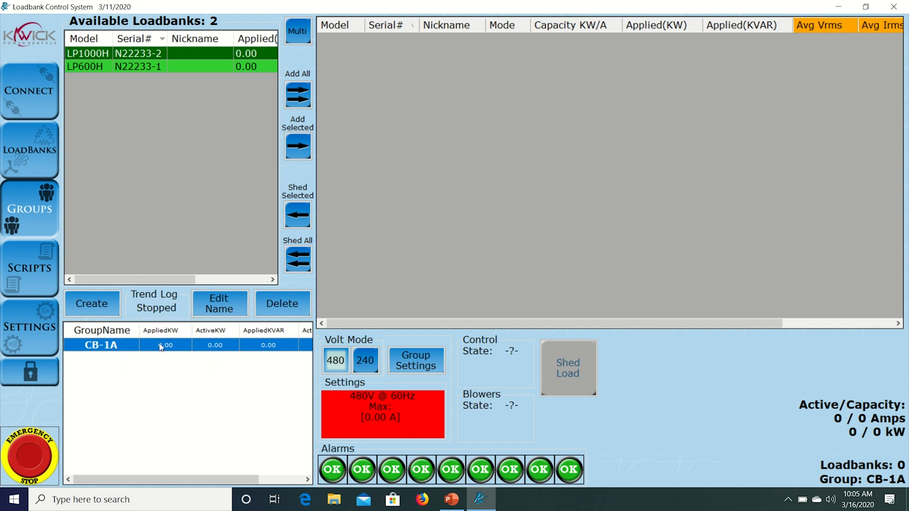
Step: Add the LP1000H and LP600H load banks to group CB-1A one at a time
click(126, 346)
click(301, 146)
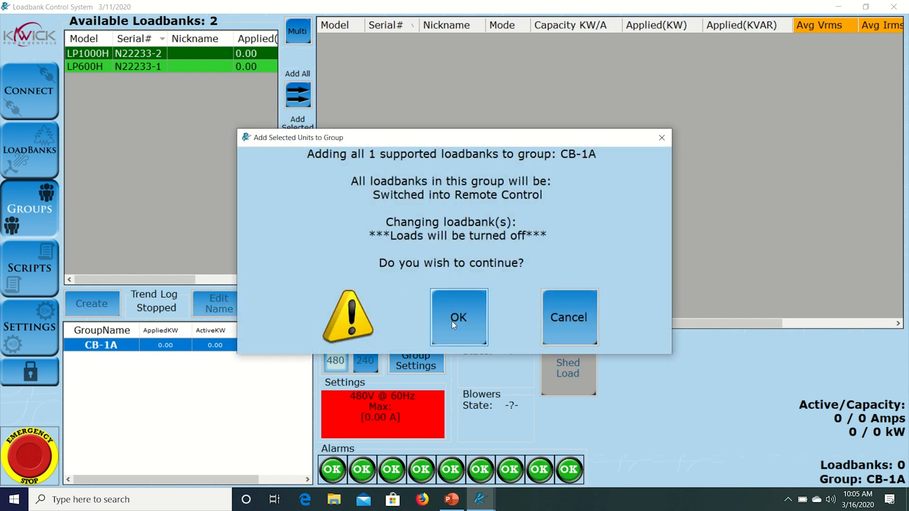
click(453, 322)
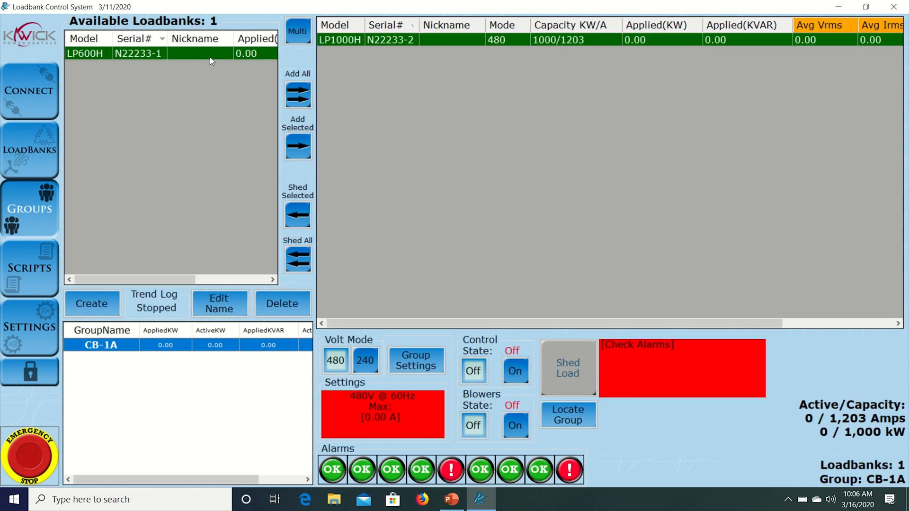
click(297, 147)
click(470, 341)
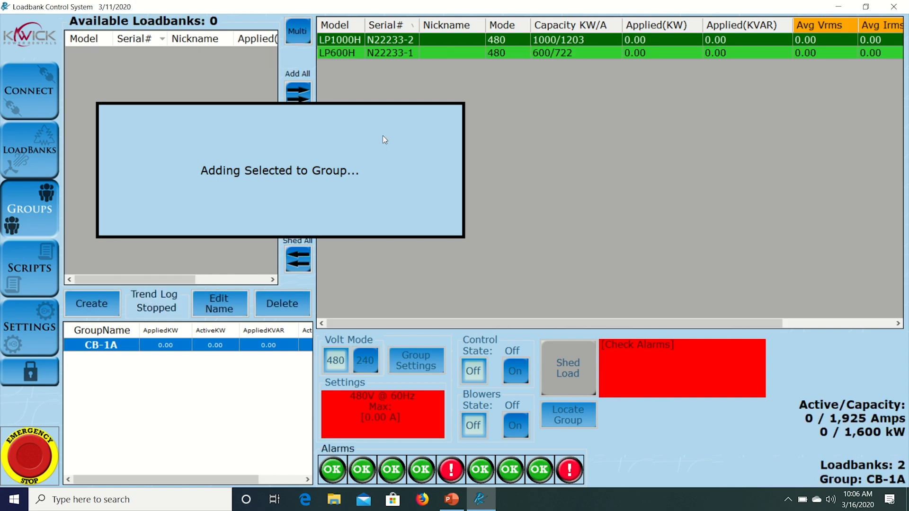
Step: Remove all load banks from group CB-1A
click(298, 259)
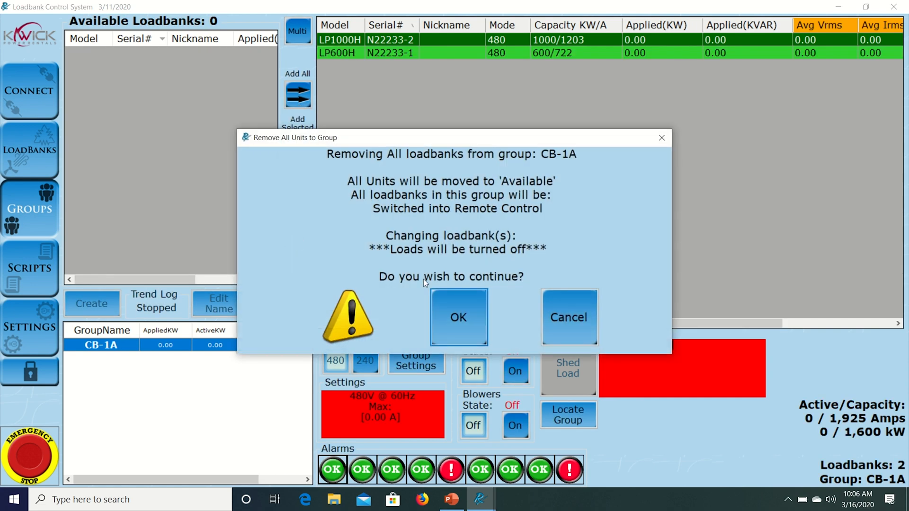
click(446, 316)
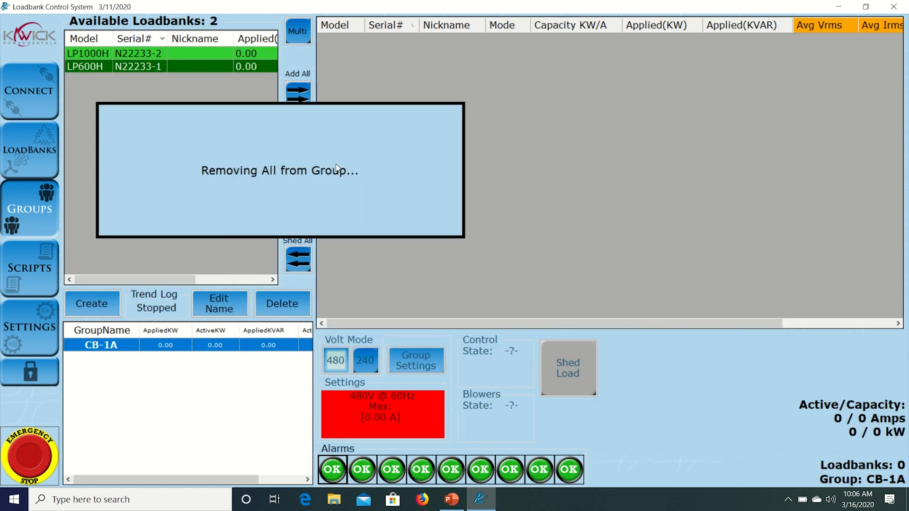
Step: Use multi-selection to add the LP1000H and LP600H load banks to group CB-1A together
click(299, 31)
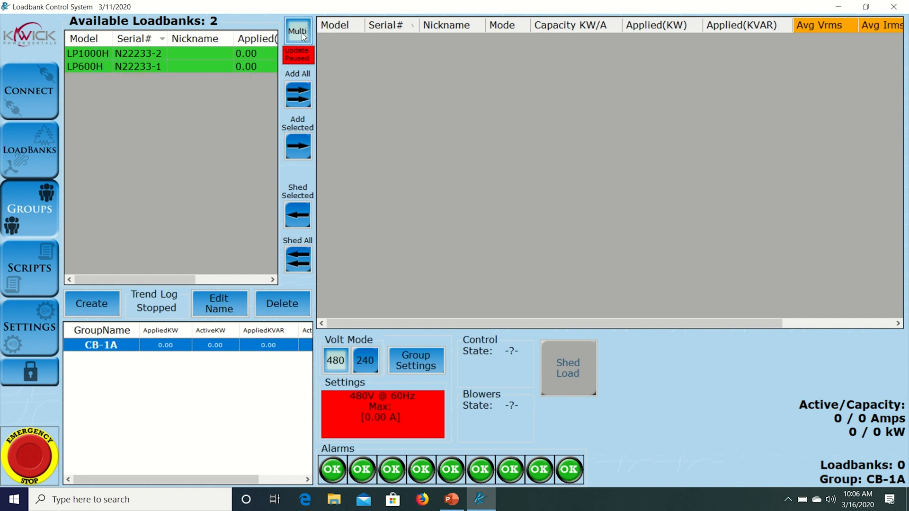
click(164, 54)
click(162, 66)
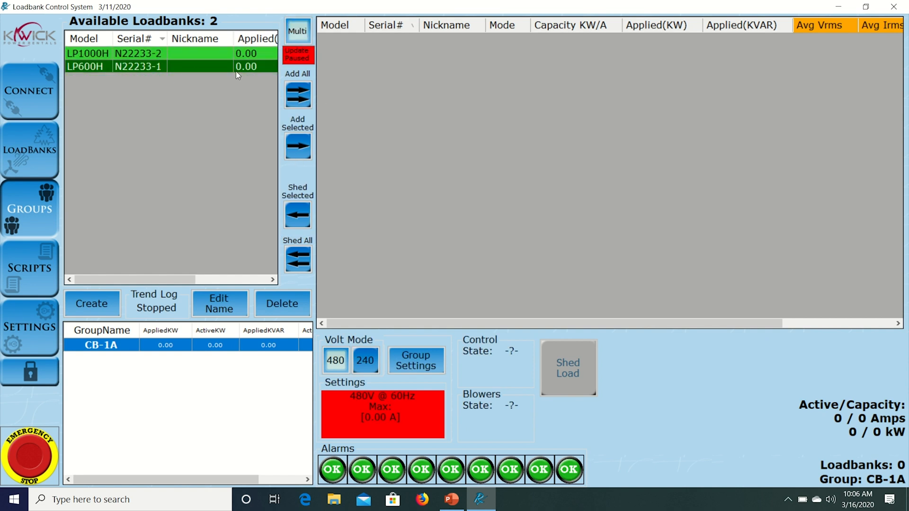
click(214, 57)
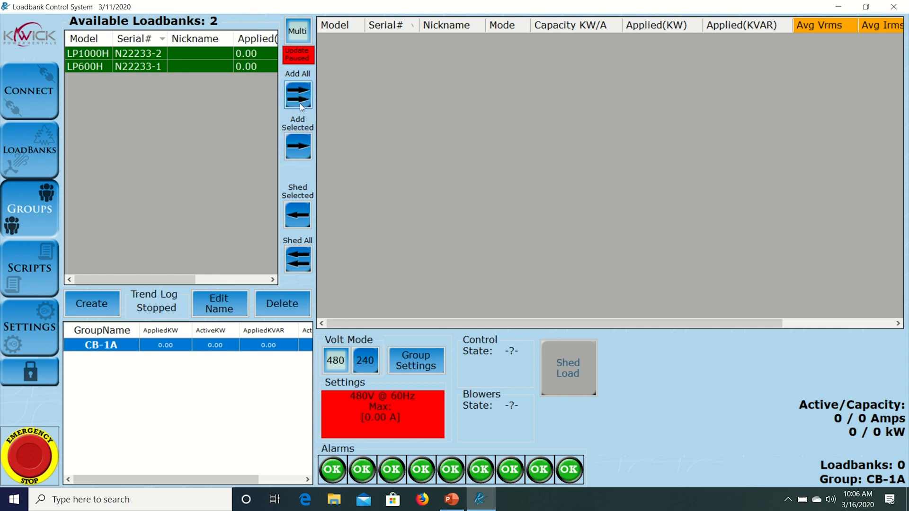
click(300, 141)
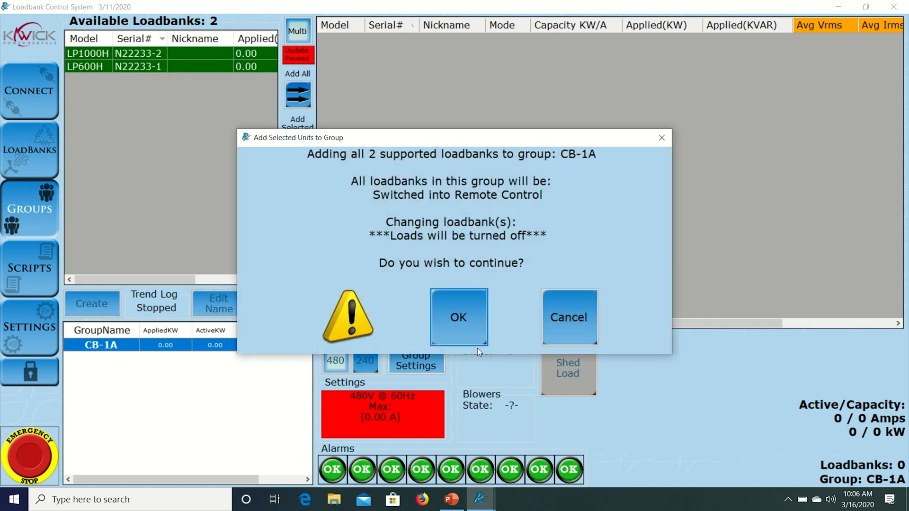
click(472, 327)
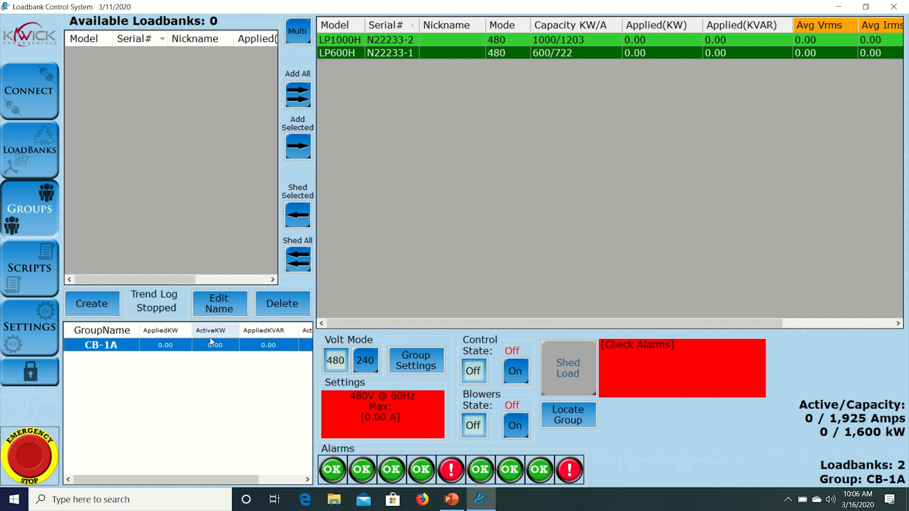
Step: Open the settings of group CB-1A and choose 480 as the typical voltage
click(421, 362)
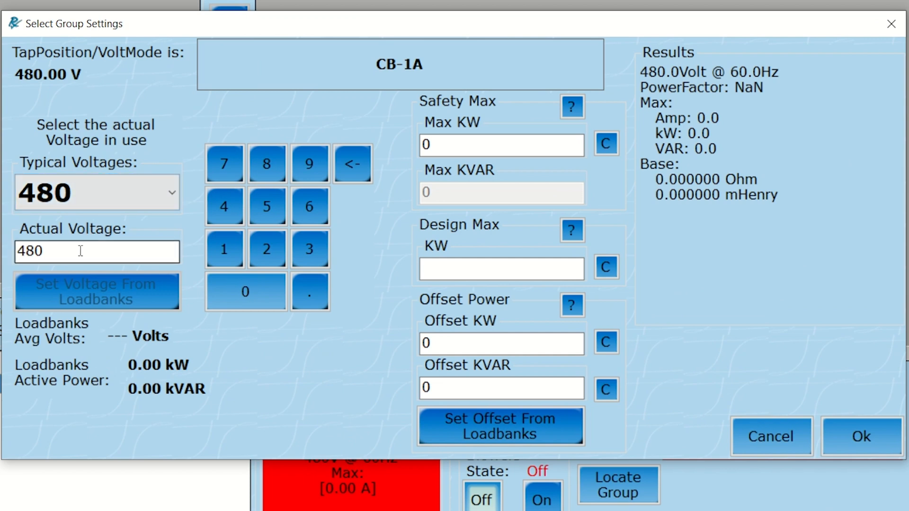
click(161, 192)
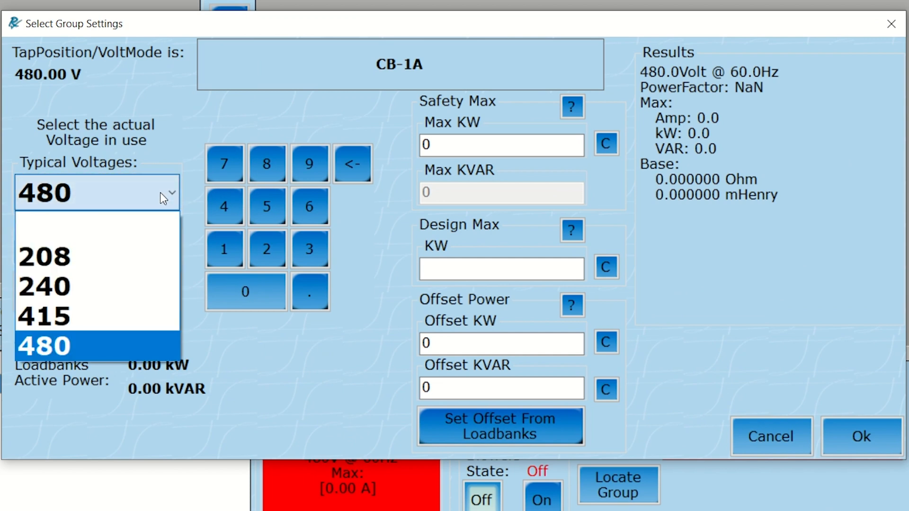
click(95, 344)
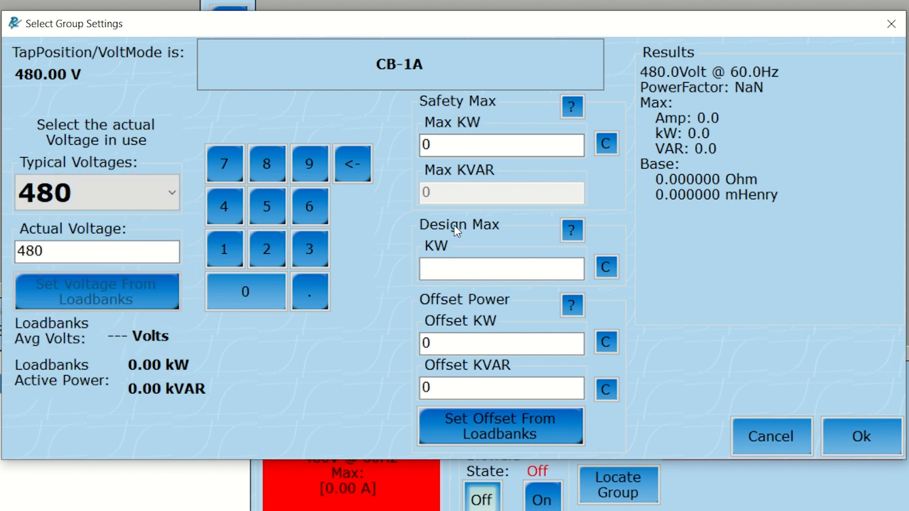
Step: Set the group's design maximum to 1500 KW and its safety maximum to 1500 KW
click(445, 269)
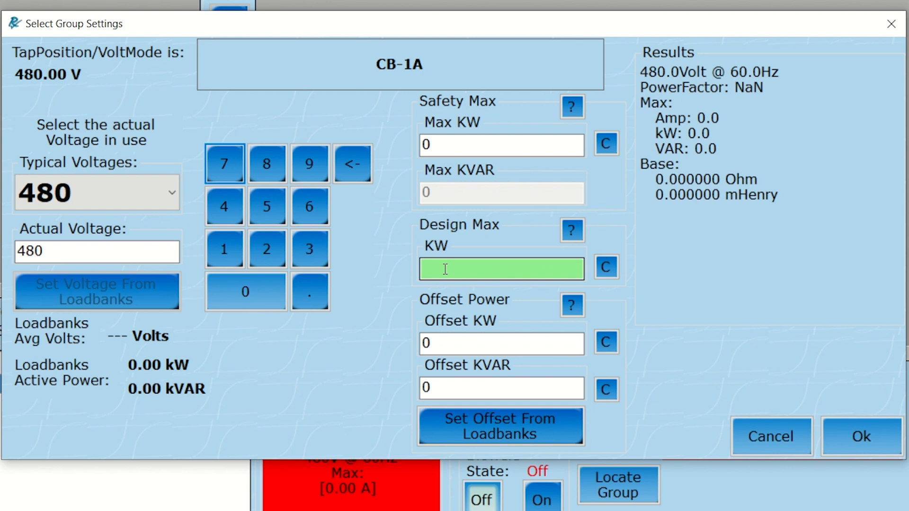
text(1500)
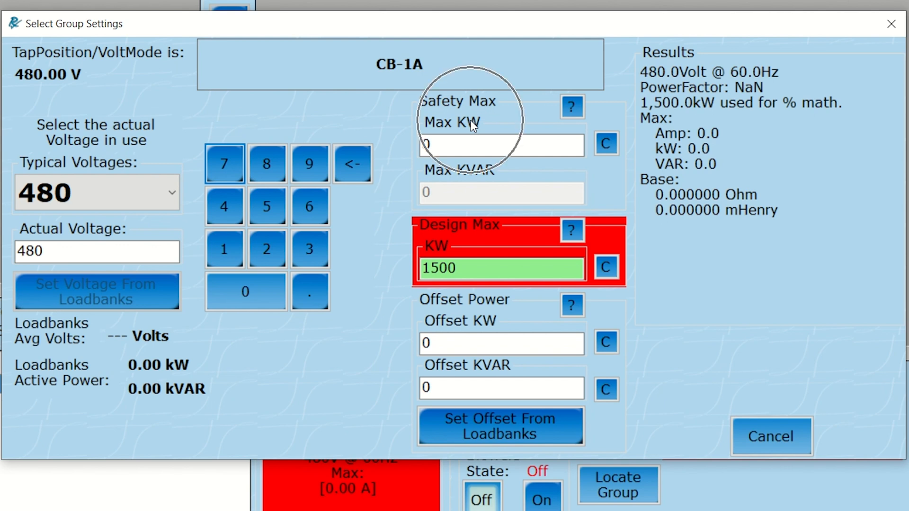
click(467, 143)
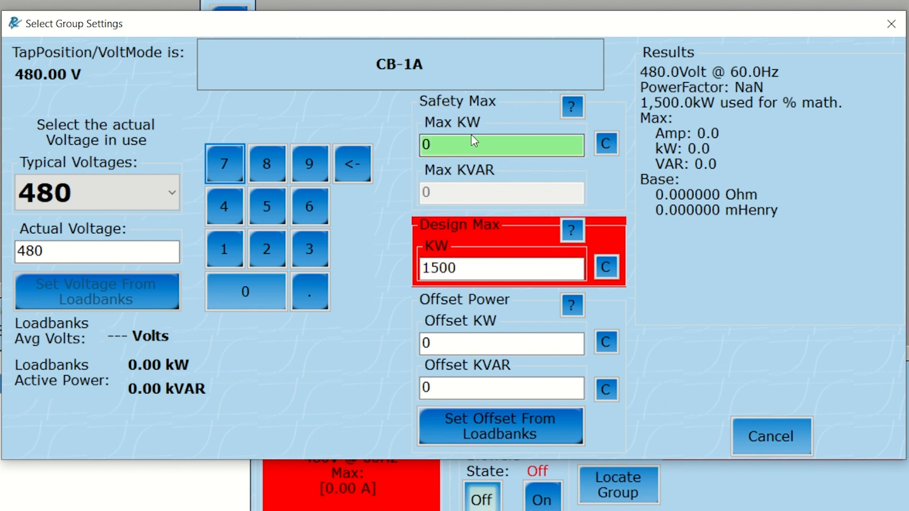
text(1500)
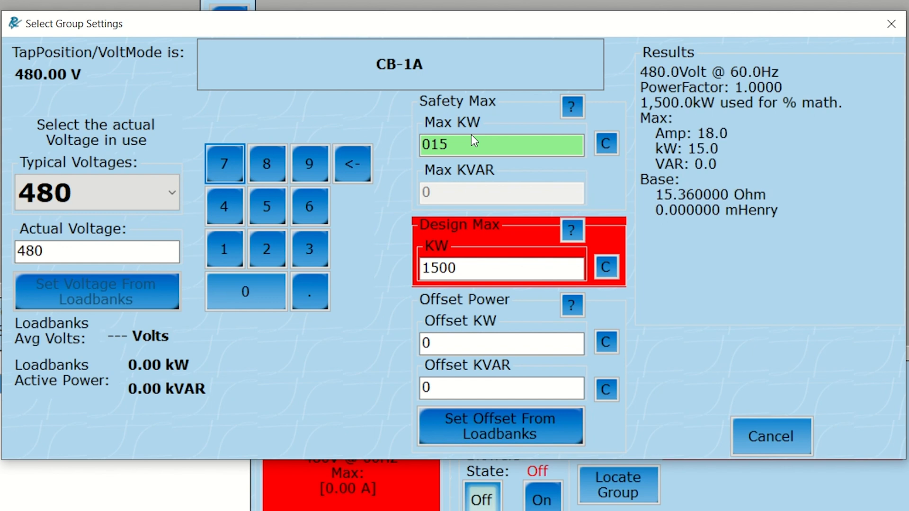
key(Tab)
key(Tab)
key(Tab)
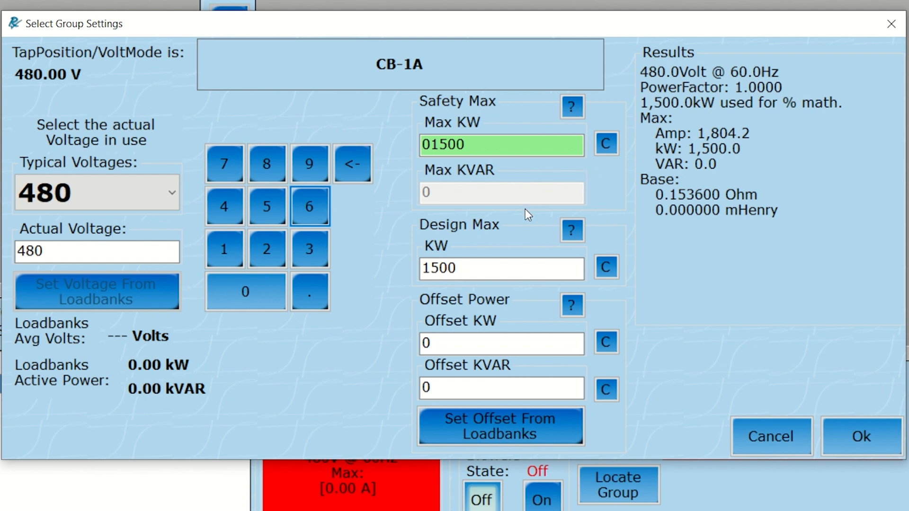
Step: Replace a trial offset of 15 KW with the offset power taken from the load banks
click(494, 267)
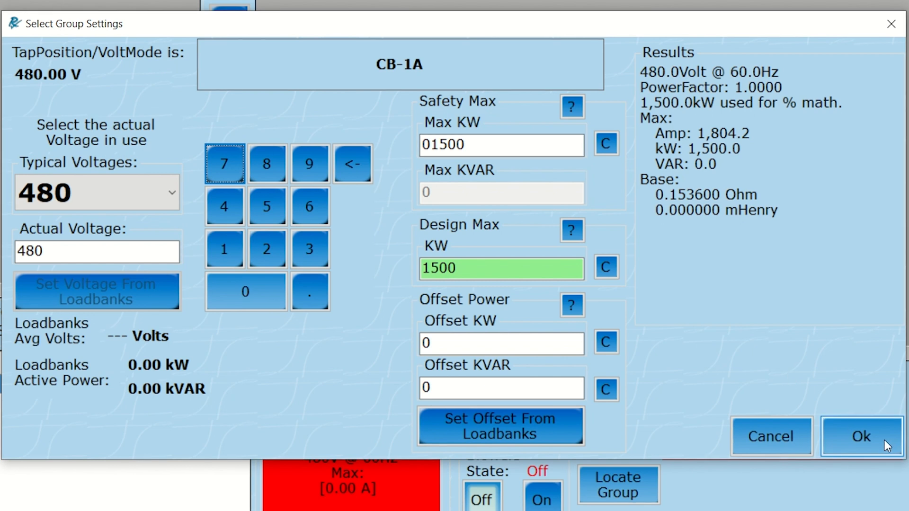
click(479, 348)
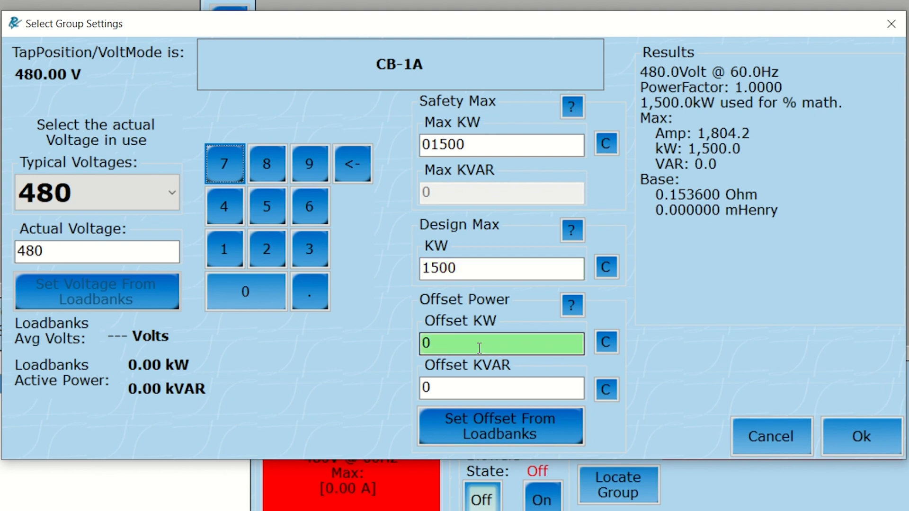
text(15)
key(BackSpace)
key(BackSpace)
click(478, 423)
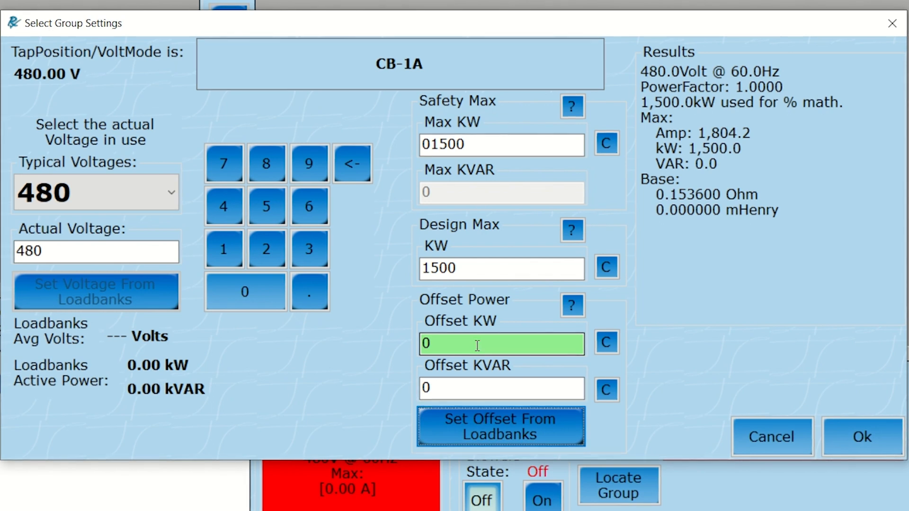
key(Tab)
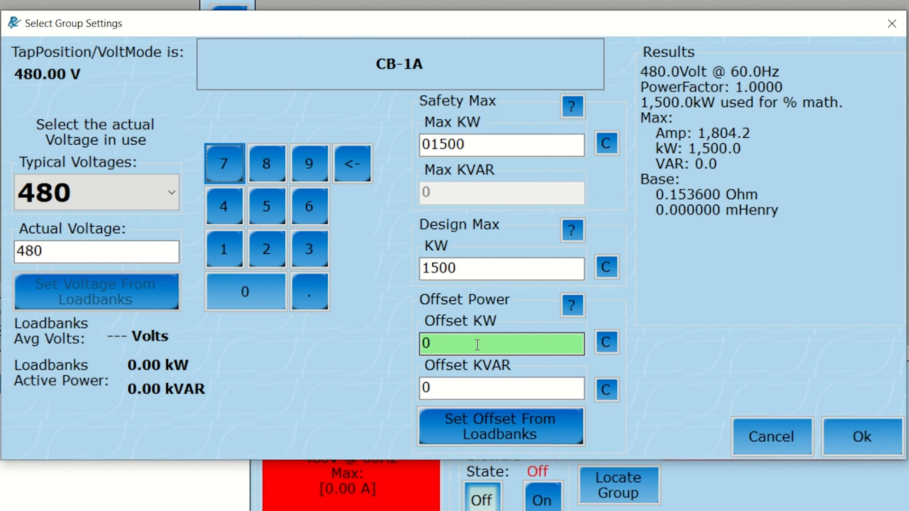
Step: Set the group's offset power to 15 KW and apply the group settings
click(479, 341)
text(2)
key(BackSpace)
text(15)
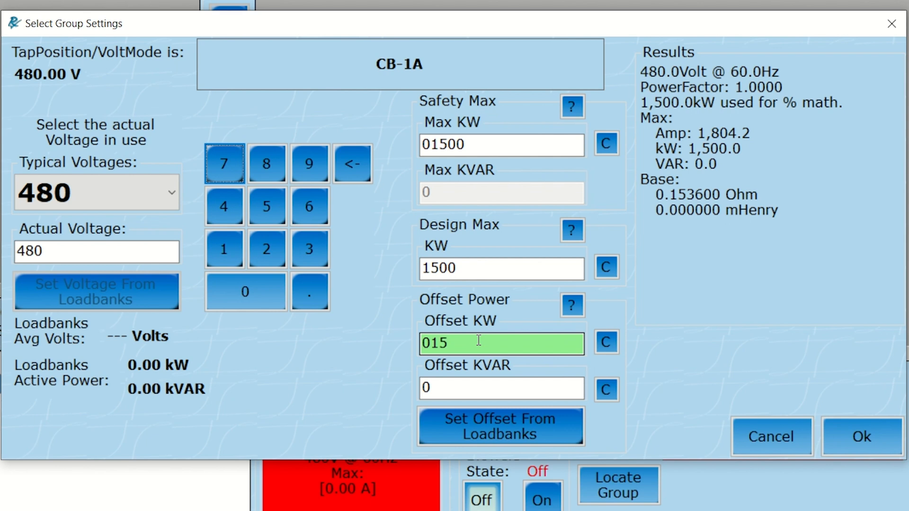
click(543, 382)
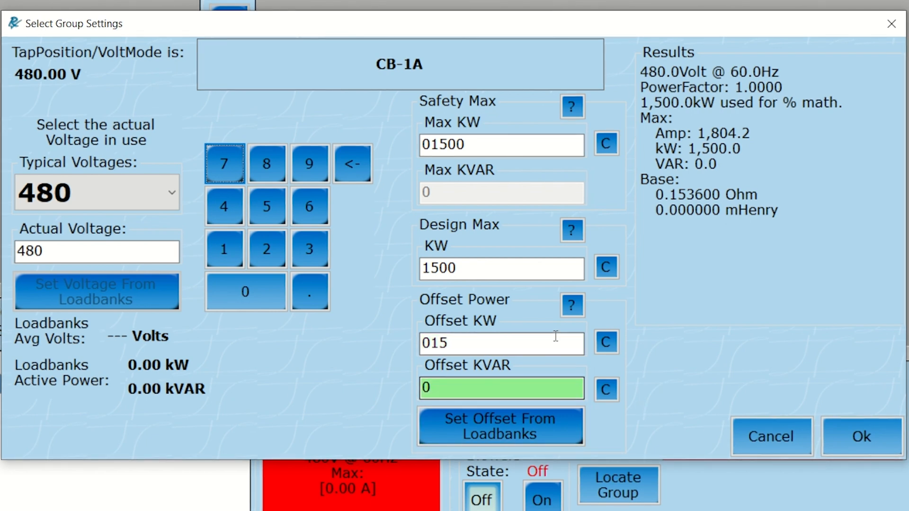
click(863, 438)
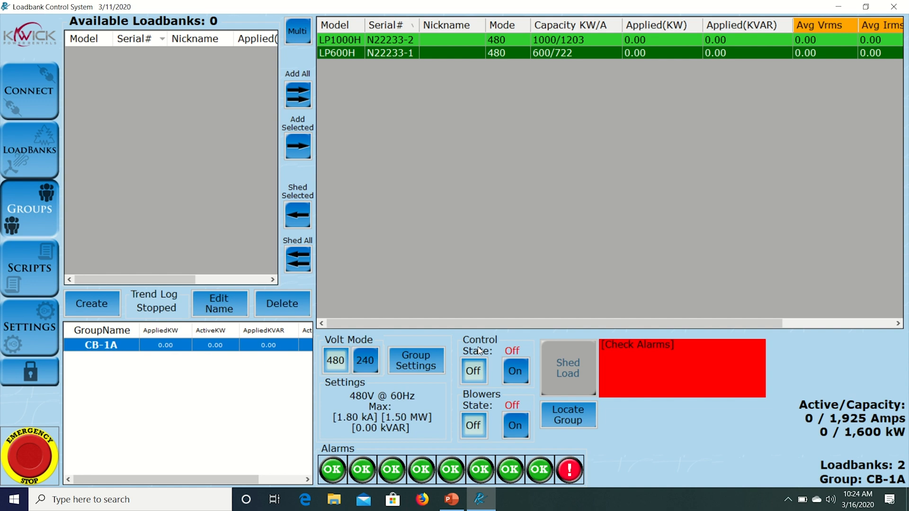
Step: Turn on the control power and the blowers for group CB-1A
click(520, 371)
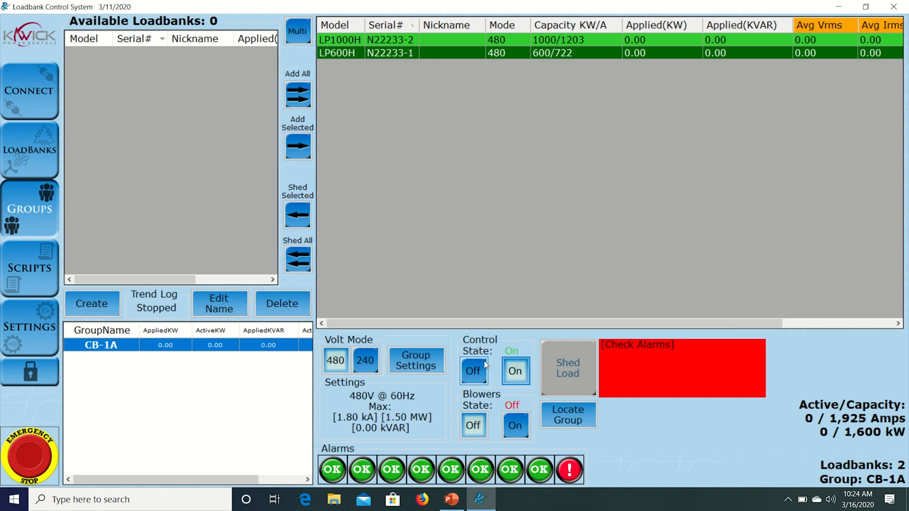
click(517, 424)
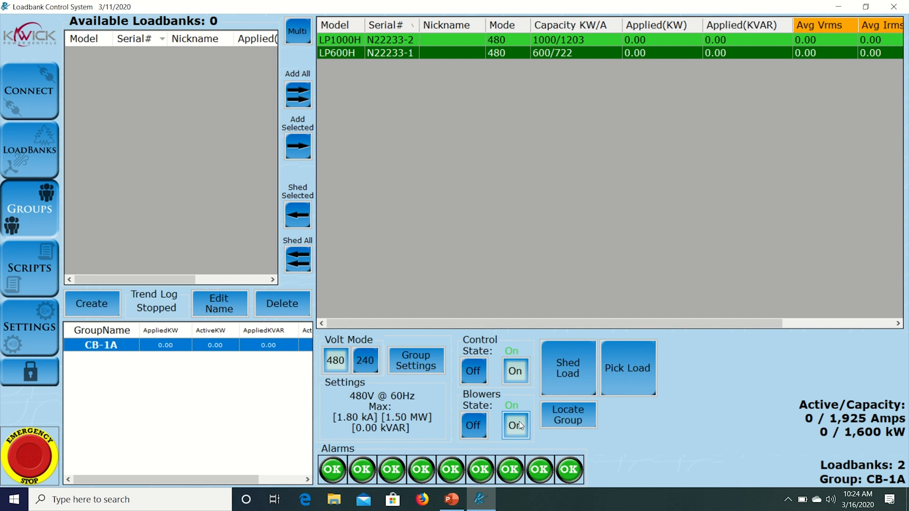
Step: Apply load to group CB-1A using the 100% kW preset for a 1500 kW target
click(626, 381)
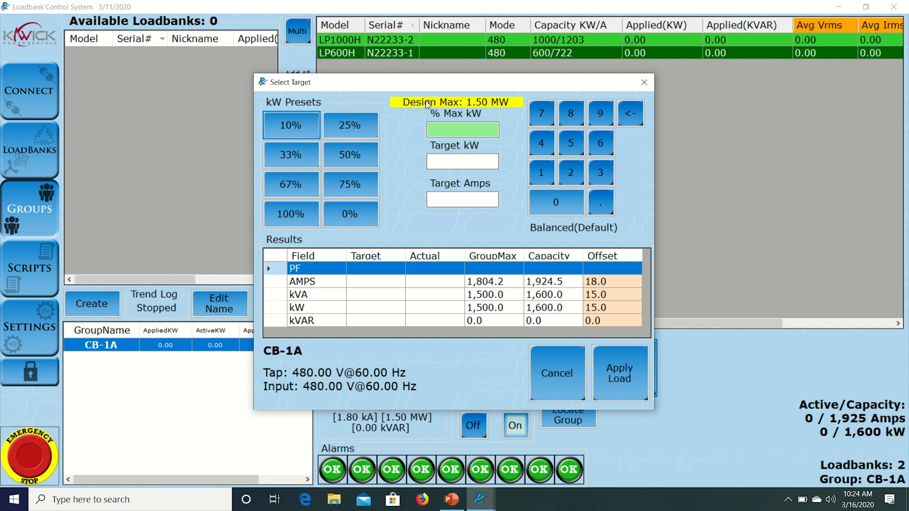
click(447, 162)
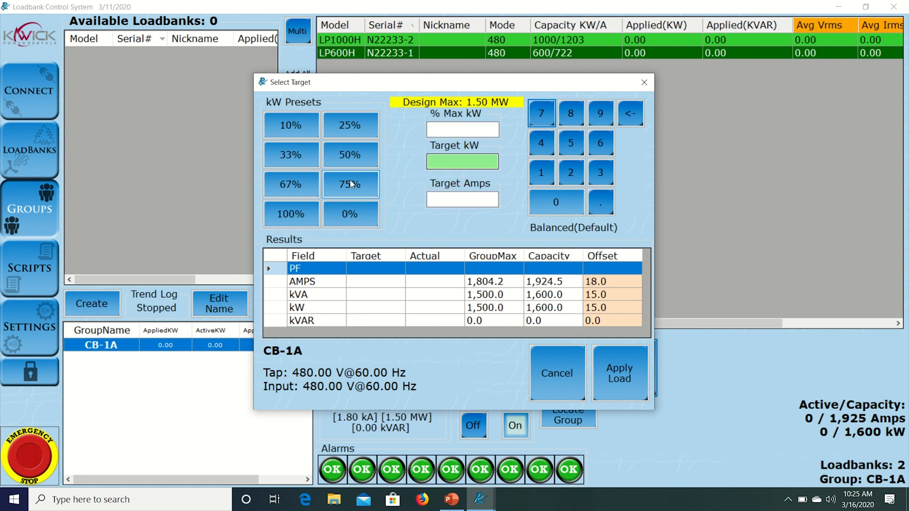
click(292, 212)
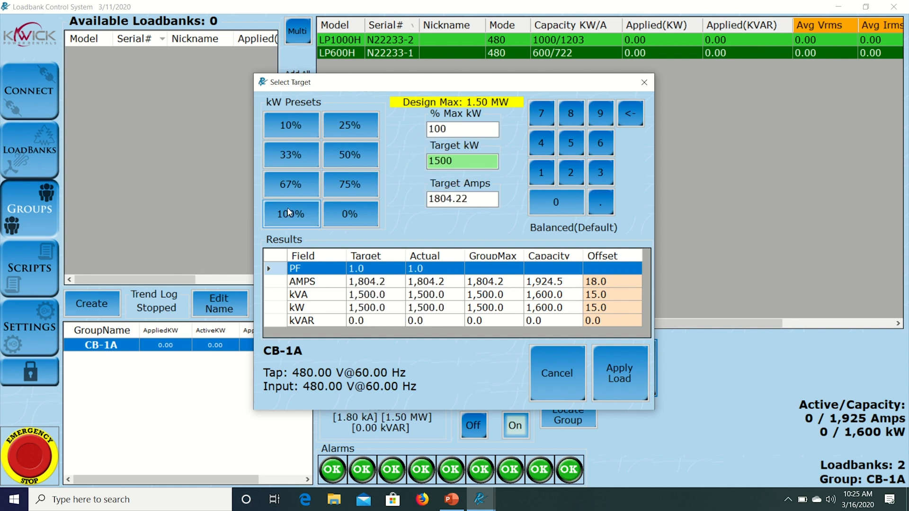
click(621, 378)
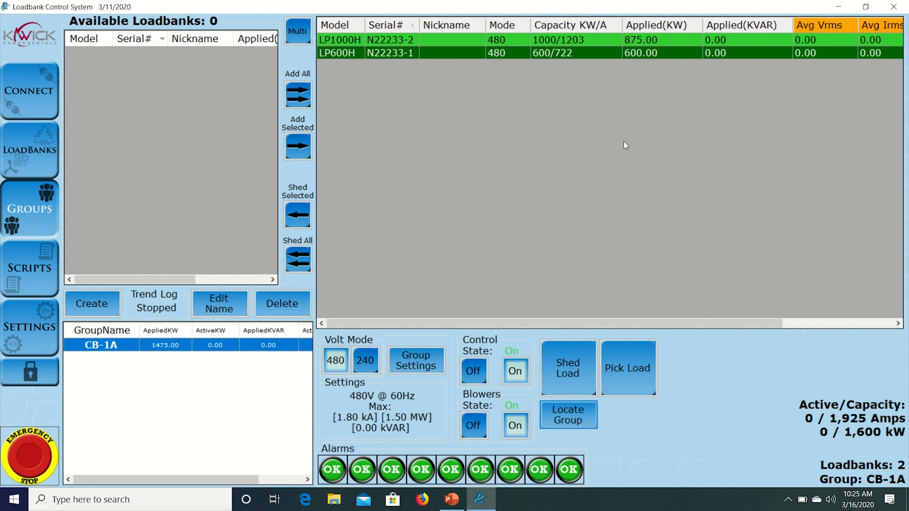
Step: Apply the 50% kW preset to group CB-1A for a 750 kW target, and shed the group's load
click(614, 364)
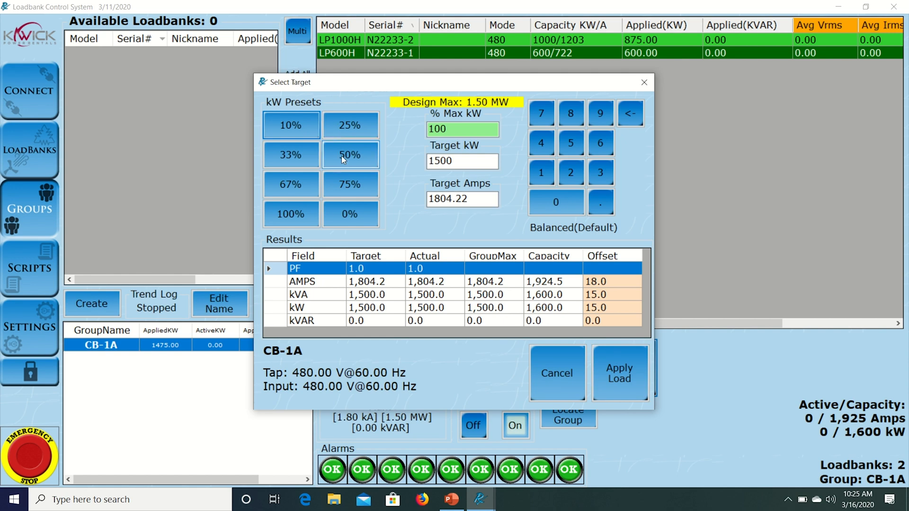
click(342, 156)
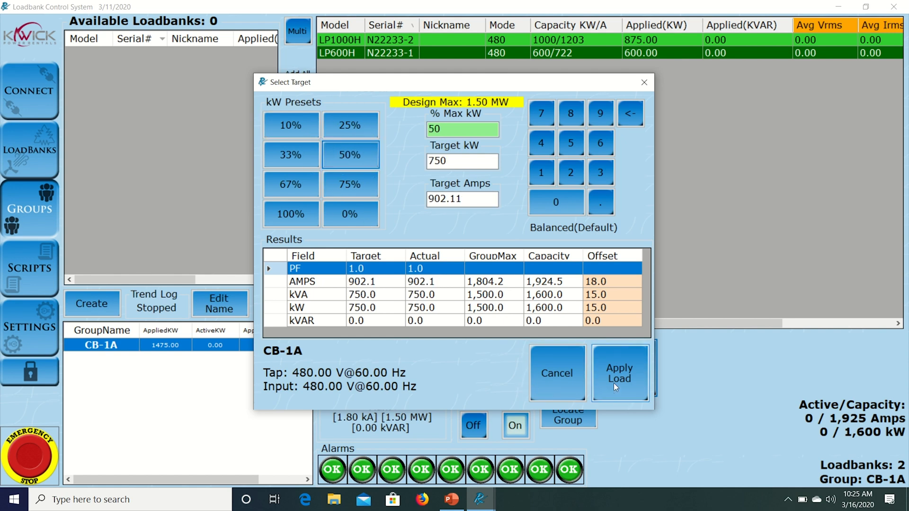
click(595, 388)
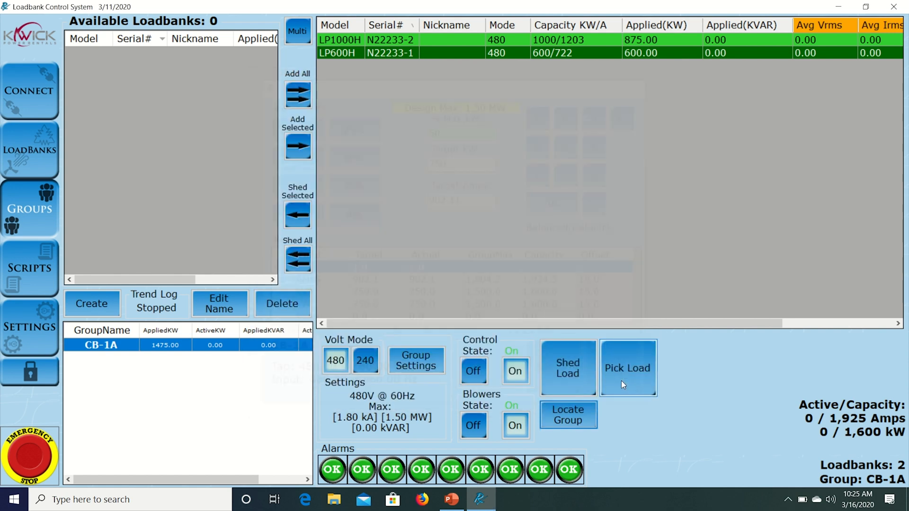
click(560, 365)
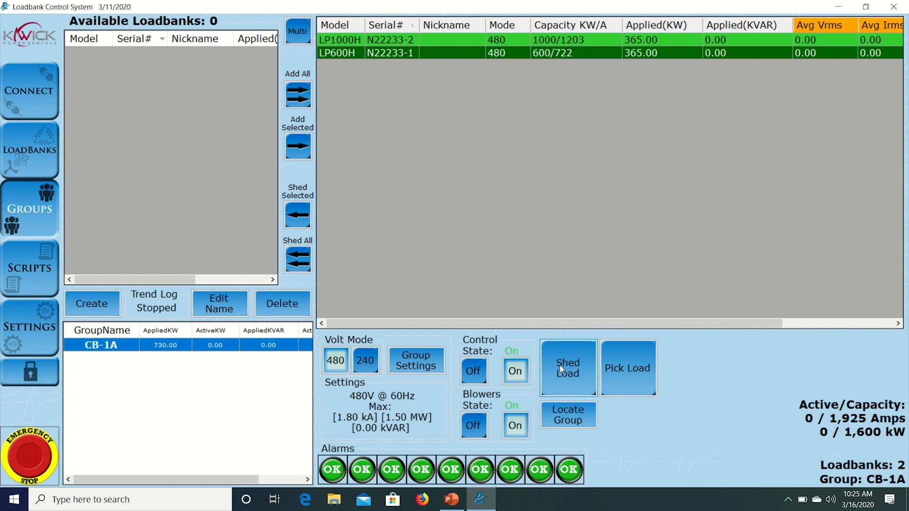